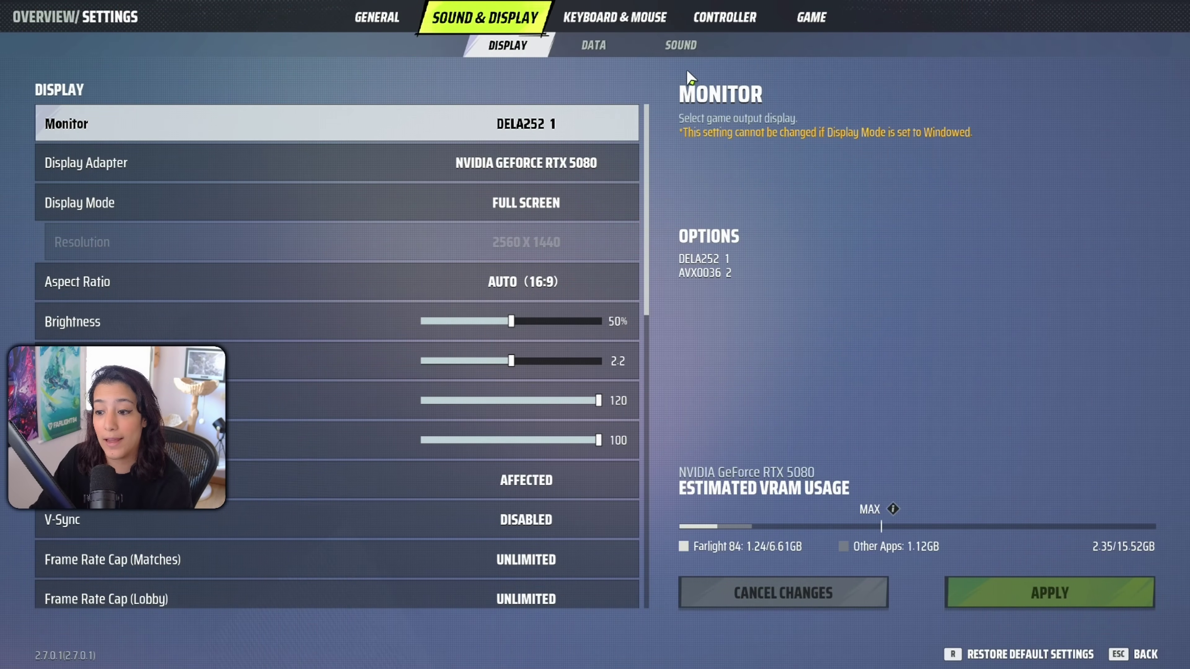
{"action": "mouse_move", "coordinate": [476, 123]}
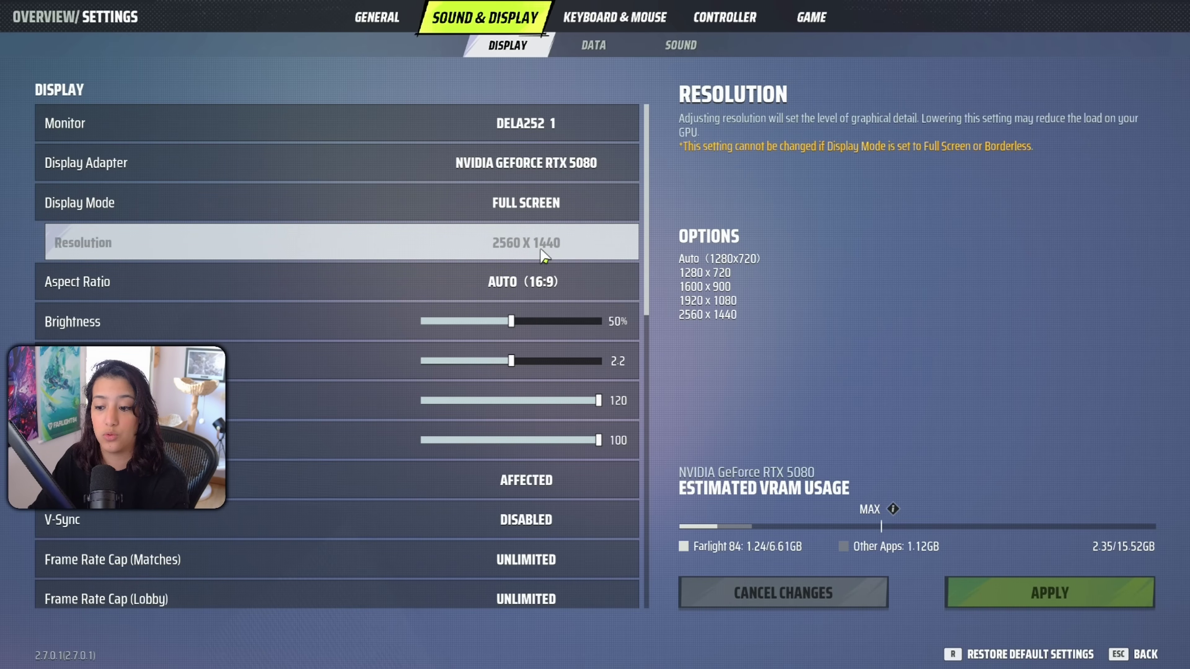
{"action": "left_click", "coordinate": [617, 203]}
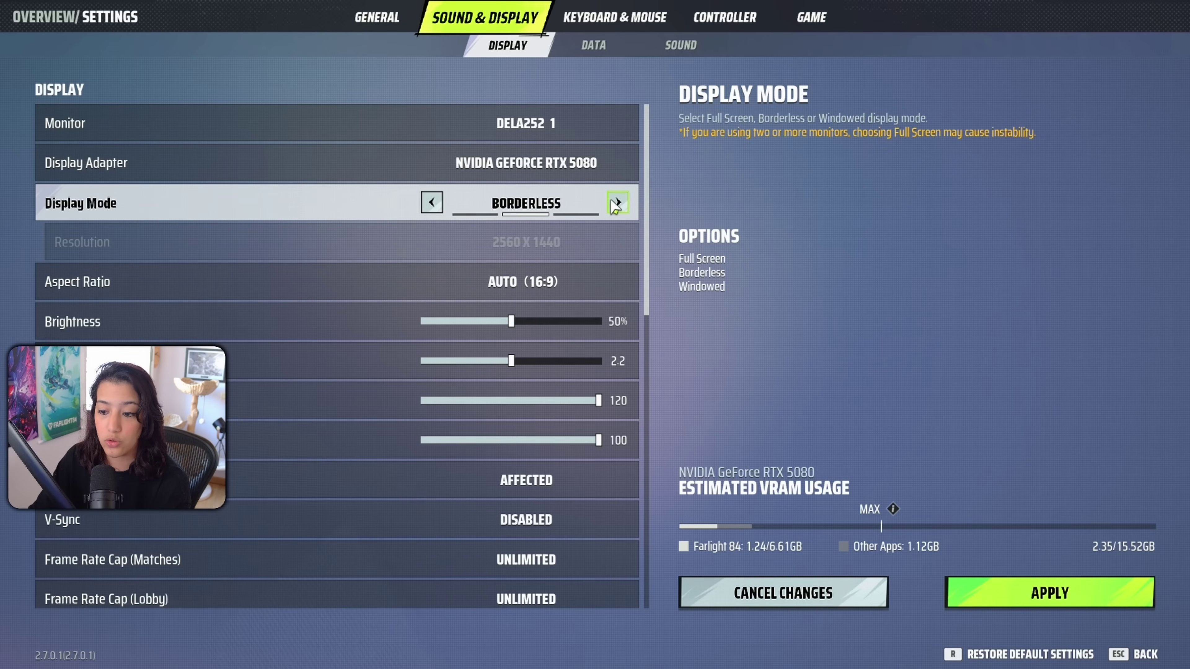
{"action": "left_click", "coordinate": [617, 203]}
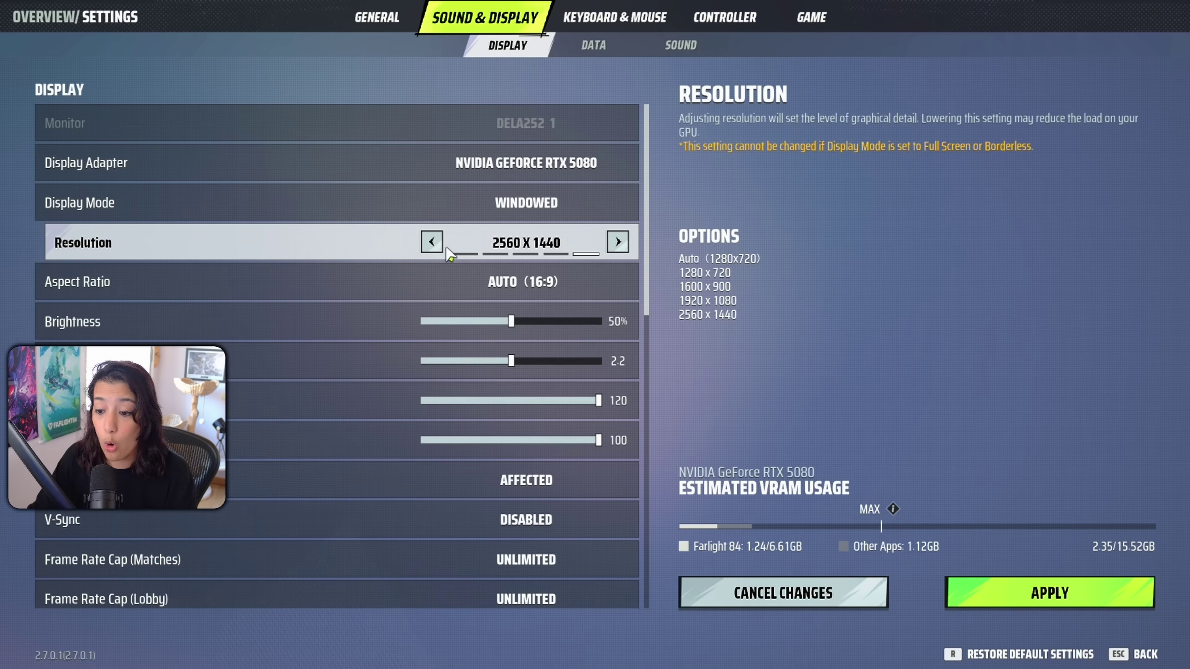
{"action": "left_click", "coordinate": [431, 242]}
{"action": "left_click", "coordinate": [432, 242]}
{"action": "left_click", "coordinate": [431, 242]}
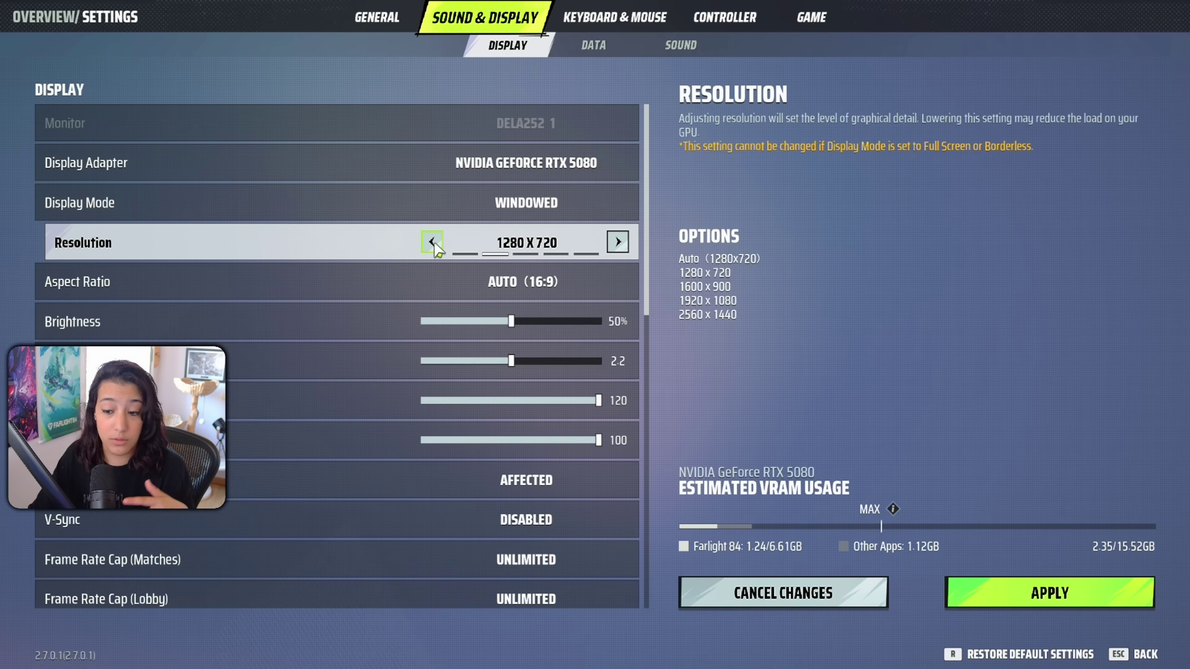
{"action": "left_click", "coordinate": [431, 242]}
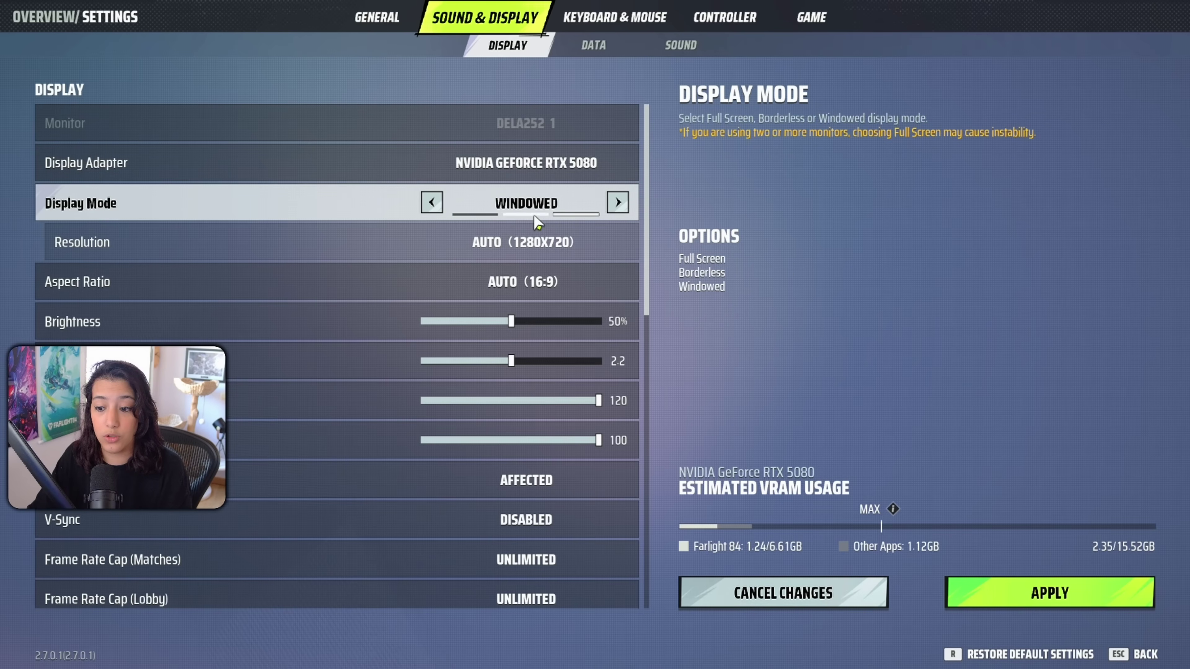
{"action": "left_click", "coordinate": [618, 242]}
{"action": "left_click", "coordinate": [618, 241]}
{"action": "left_click", "coordinate": [619, 241]}
{"action": "left_click", "coordinate": [619, 241]}
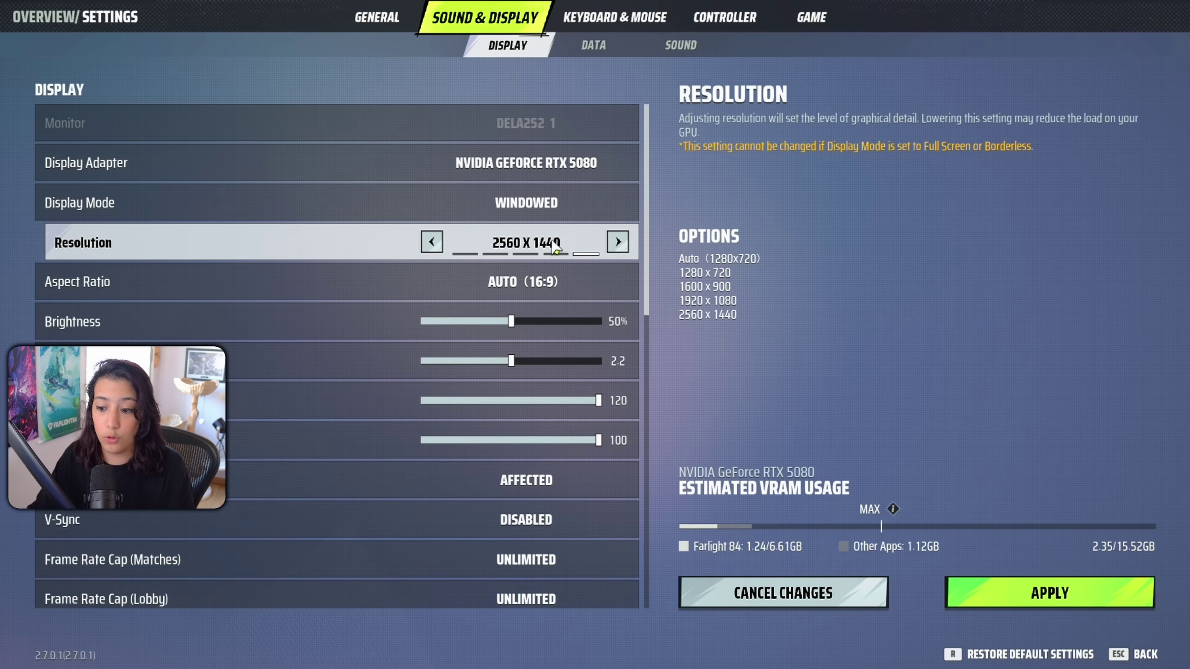
{"action": "left_click", "coordinate": [431, 203]}
{"action": "left_click", "coordinate": [432, 202]}
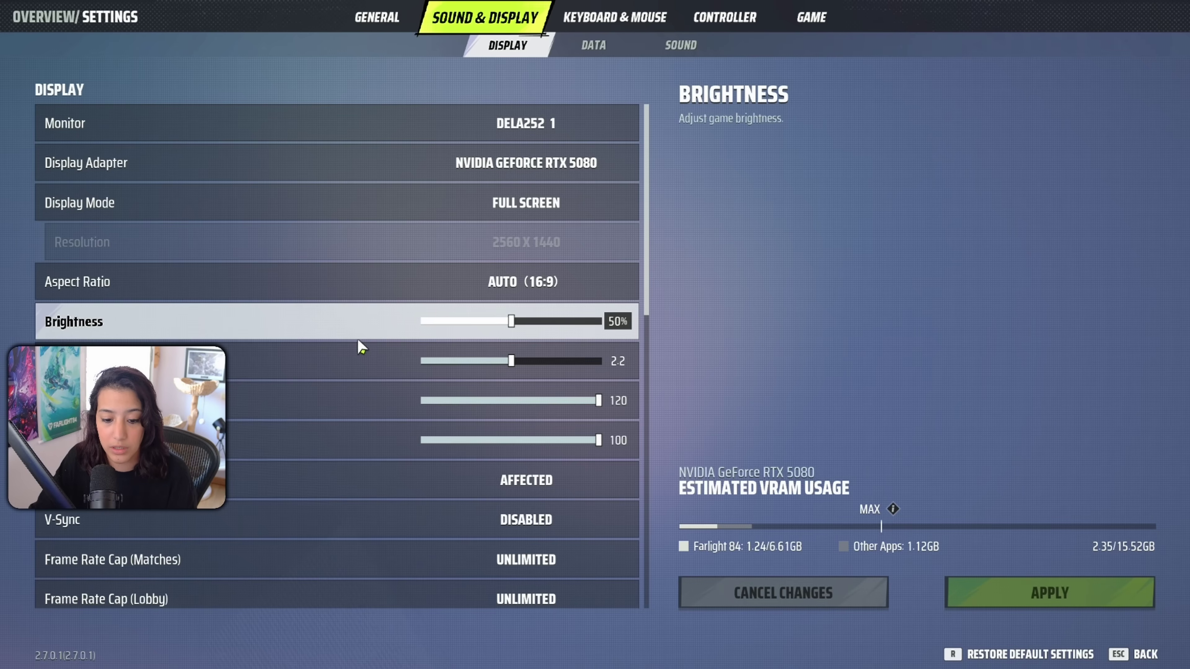
{"action": "scroll", "coordinate": [375, 350], "scroll_direction": "down", "scroll_amount": 1}
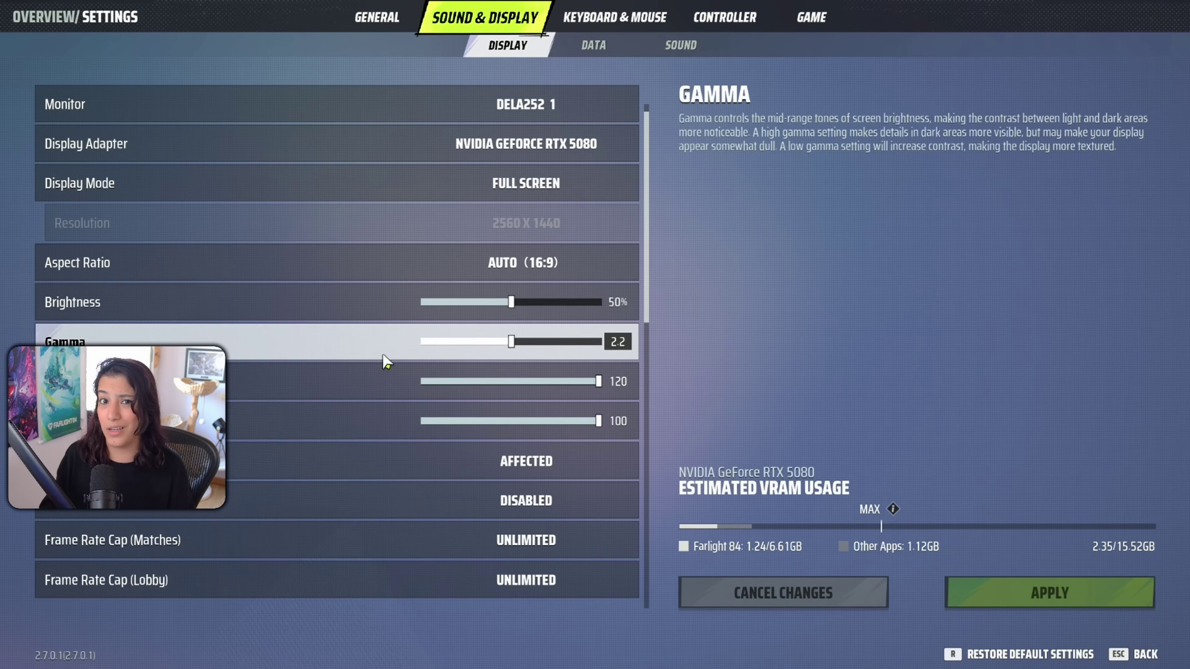
{"action": "scroll", "coordinate": [370, 351], "scroll_direction": "down", "scroll_amount": 1}
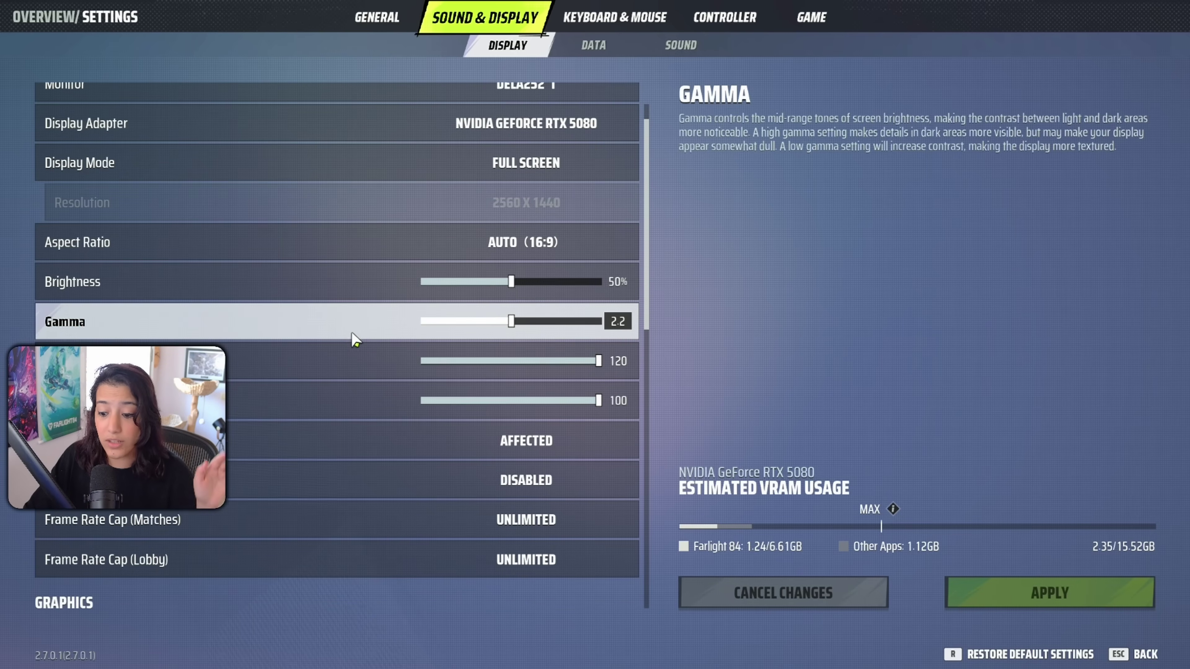
{"action": "scroll", "coordinate": [322, 412], "scroll_direction": "down", "scroll_amount": 1}
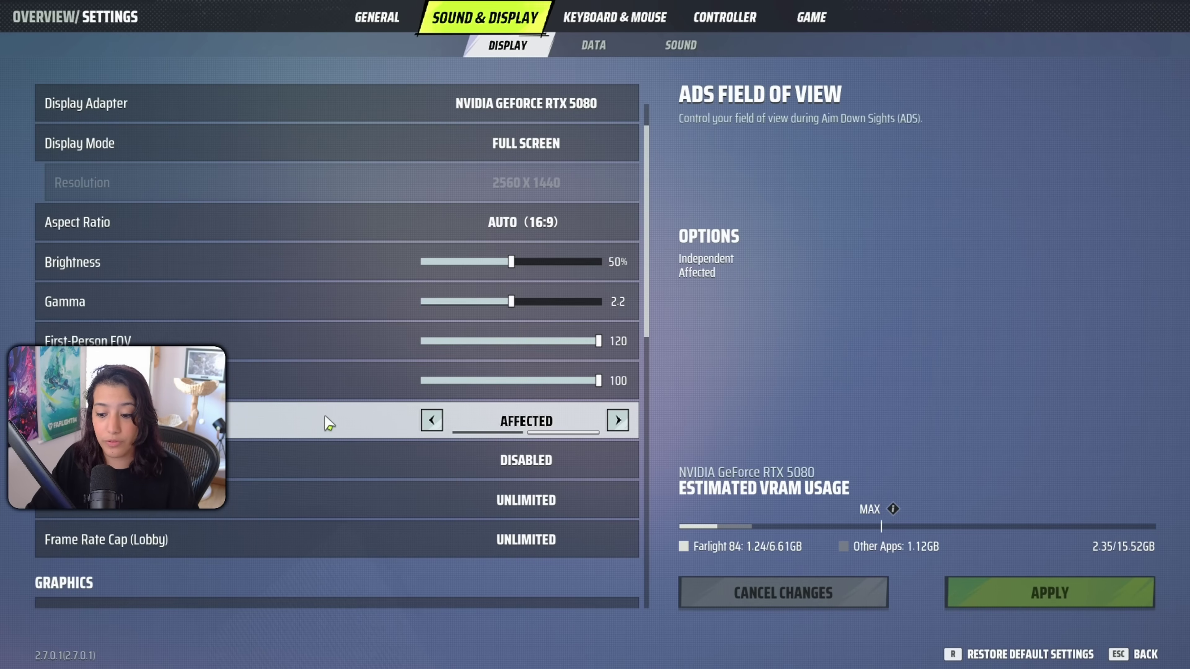
{"action": "scroll", "coordinate": [328, 433], "scroll_direction": "down", "scroll_amount": 1}
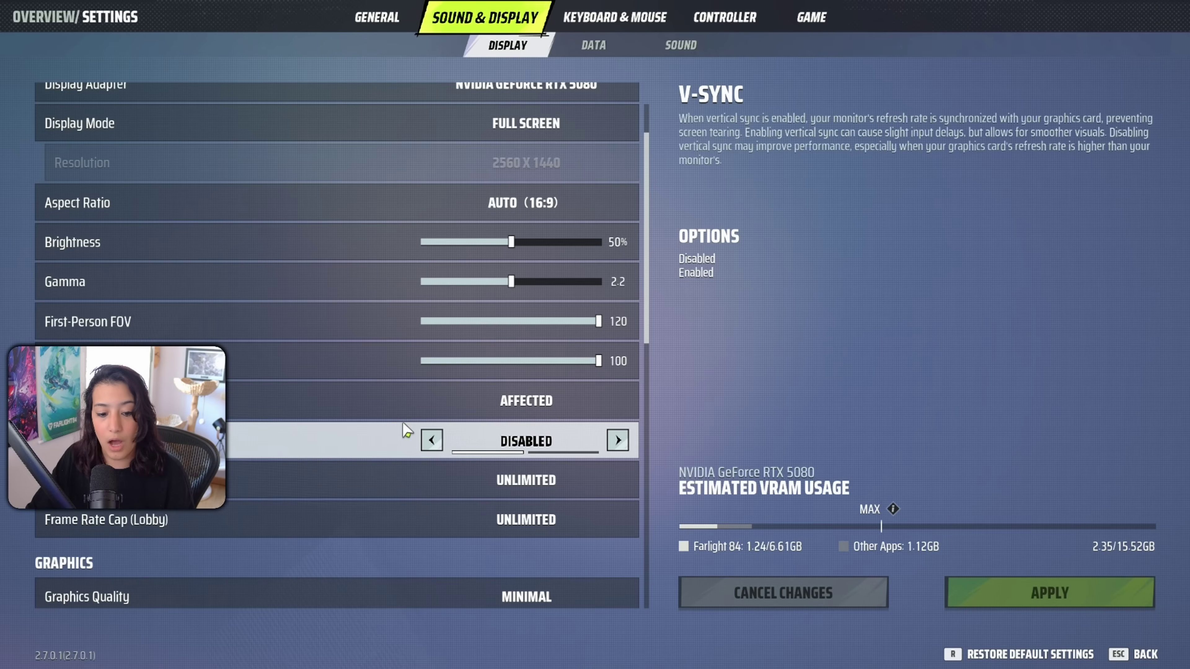
{"action": "scroll", "coordinate": [415, 443], "scroll_direction": "down", "scroll_amount": 3}
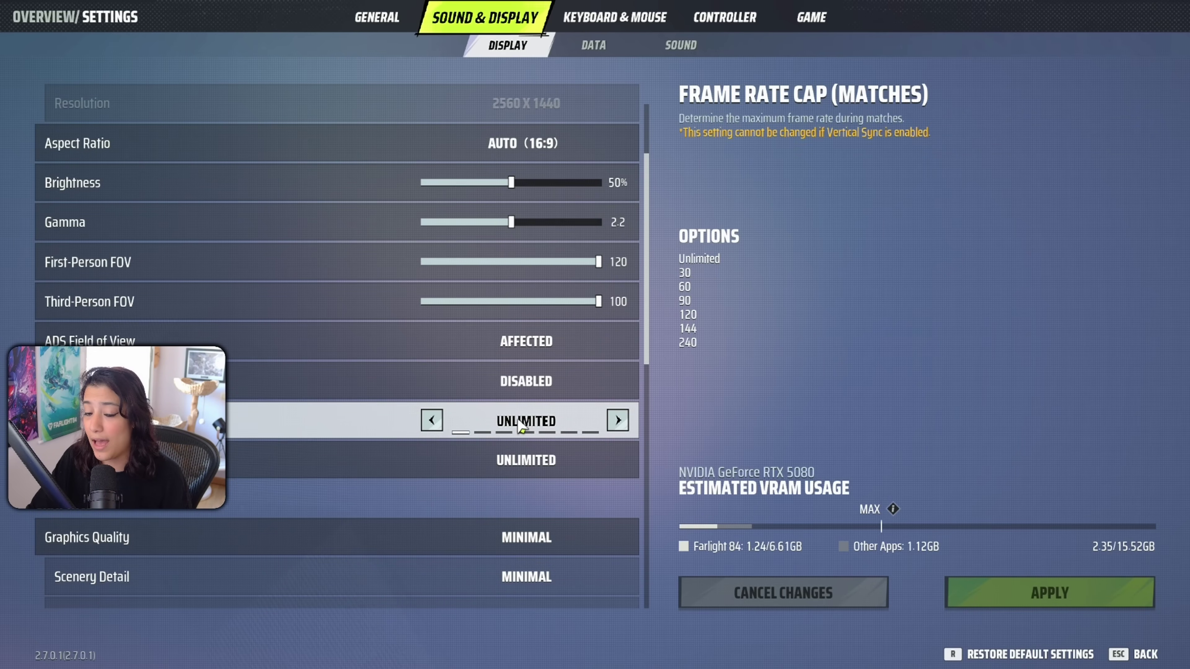
{"action": "left_click", "coordinate": [617, 421]}
{"action": "left_click", "coordinate": [617, 420]}
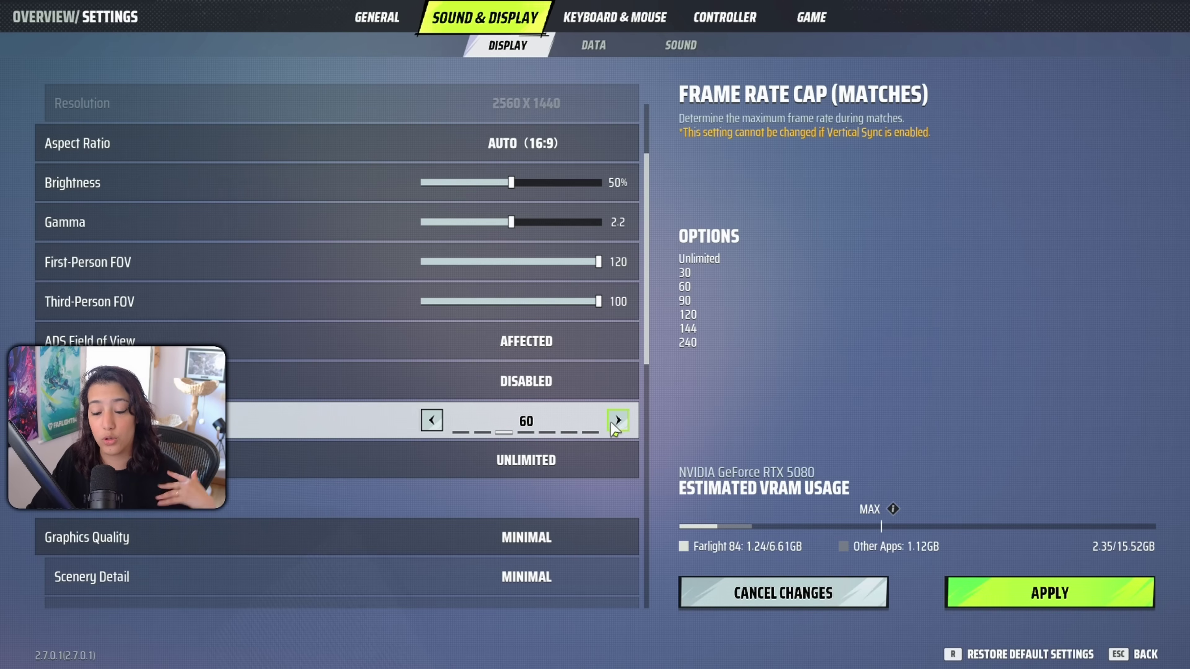
{"action": "left_click", "coordinate": [618, 421]}
{"action": "left_click", "coordinate": [618, 421]}
{"action": "left_click", "coordinate": [617, 421]}
{"action": "left_click", "coordinate": [617, 421]}
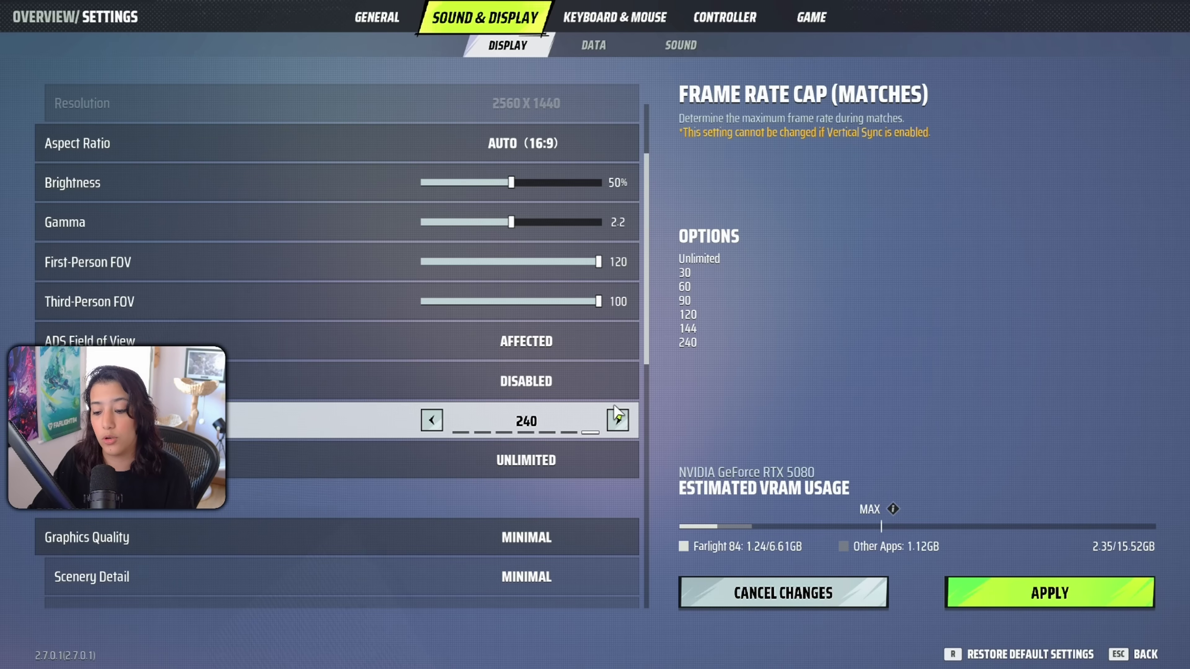
{"action": "left_click", "coordinate": [616, 416]}
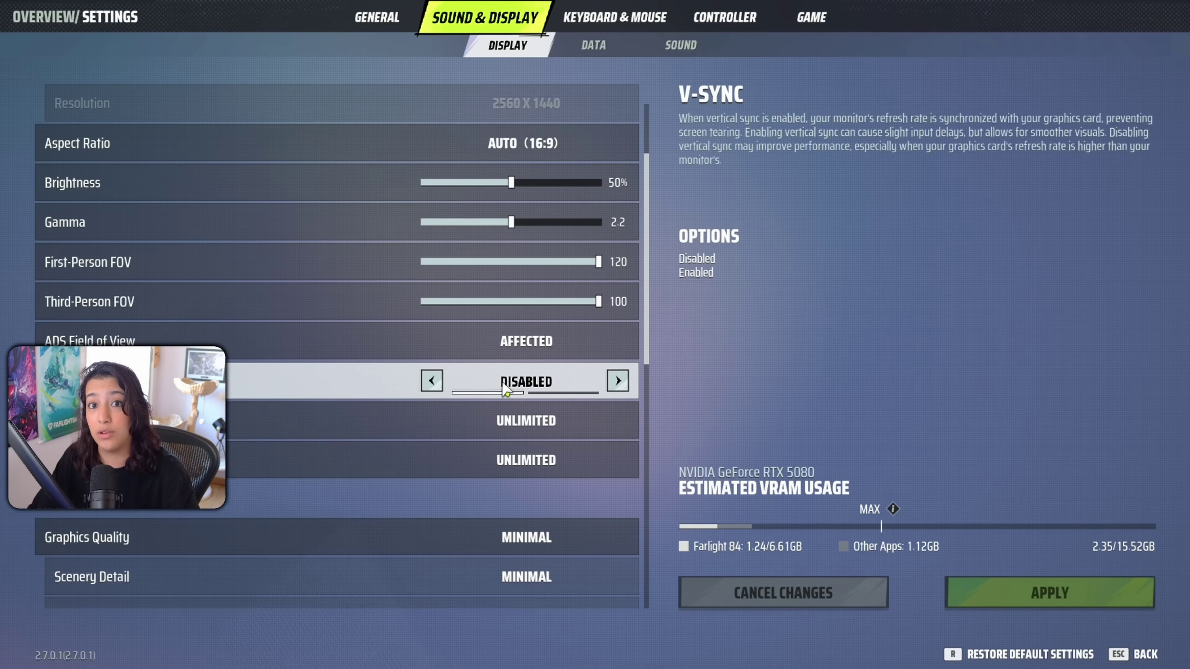
{"action": "scroll", "coordinate": [387, 436], "scroll_direction": "down", "scroll_amount": 2}
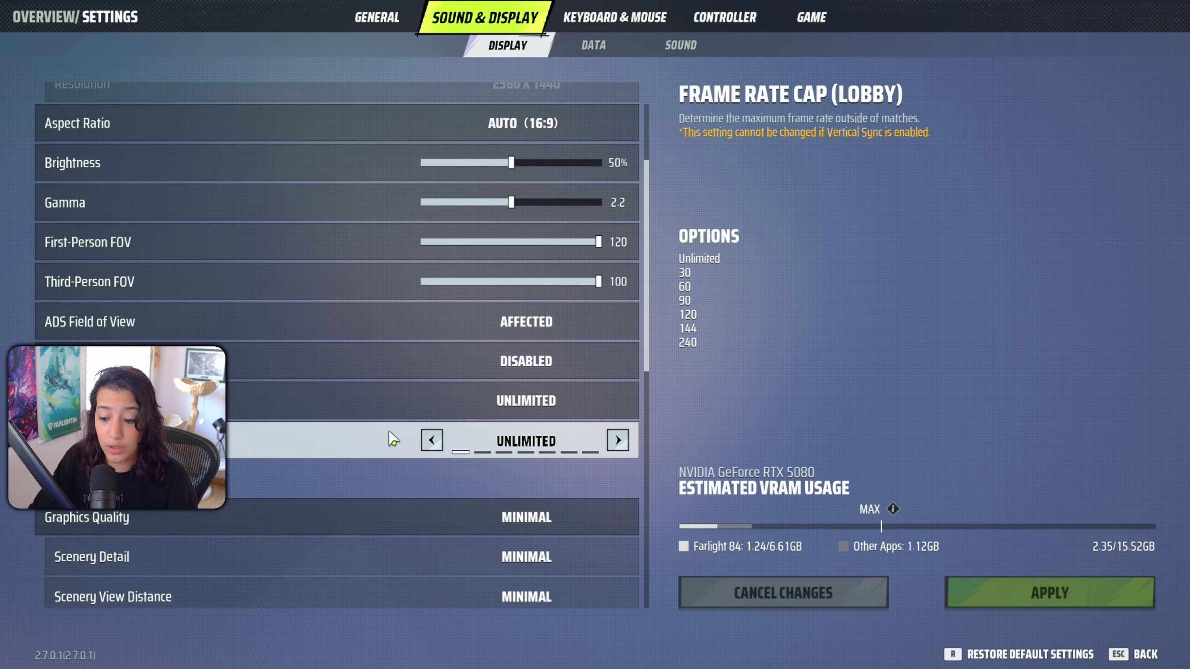
{"action": "scroll", "coordinate": [386, 436], "scroll_direction": "down", "scroll_amount": 4}
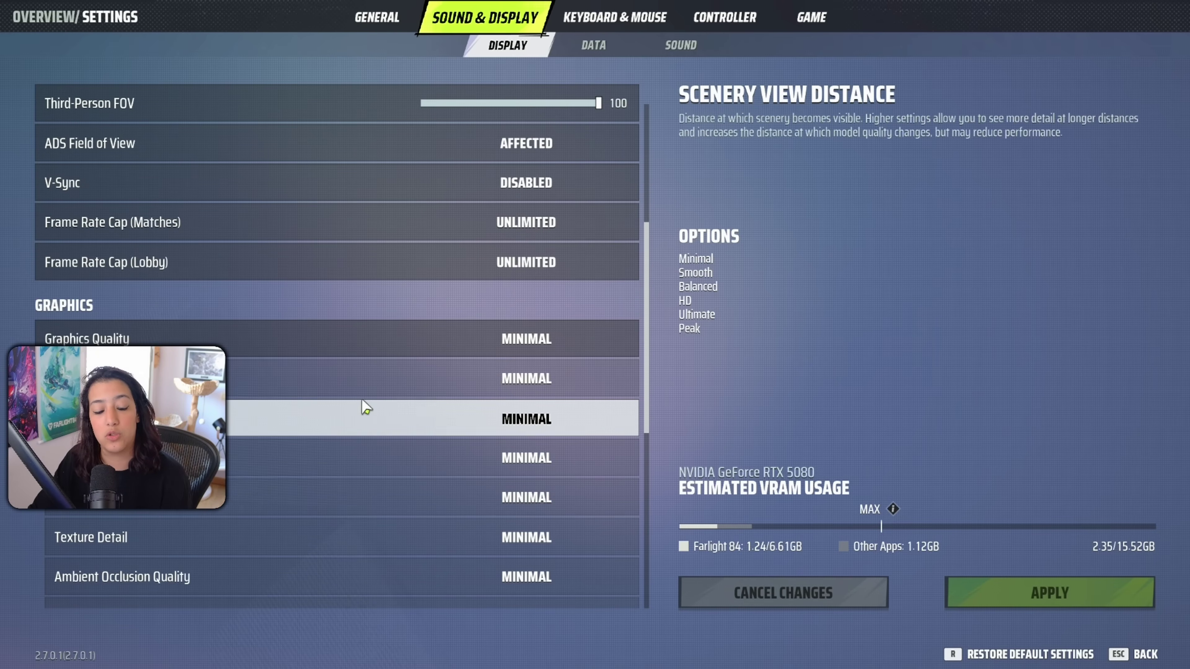
{"action": "scroll", "coordinate": [374, 375], "scroll_direction": "down", "scroll_amount": 2}
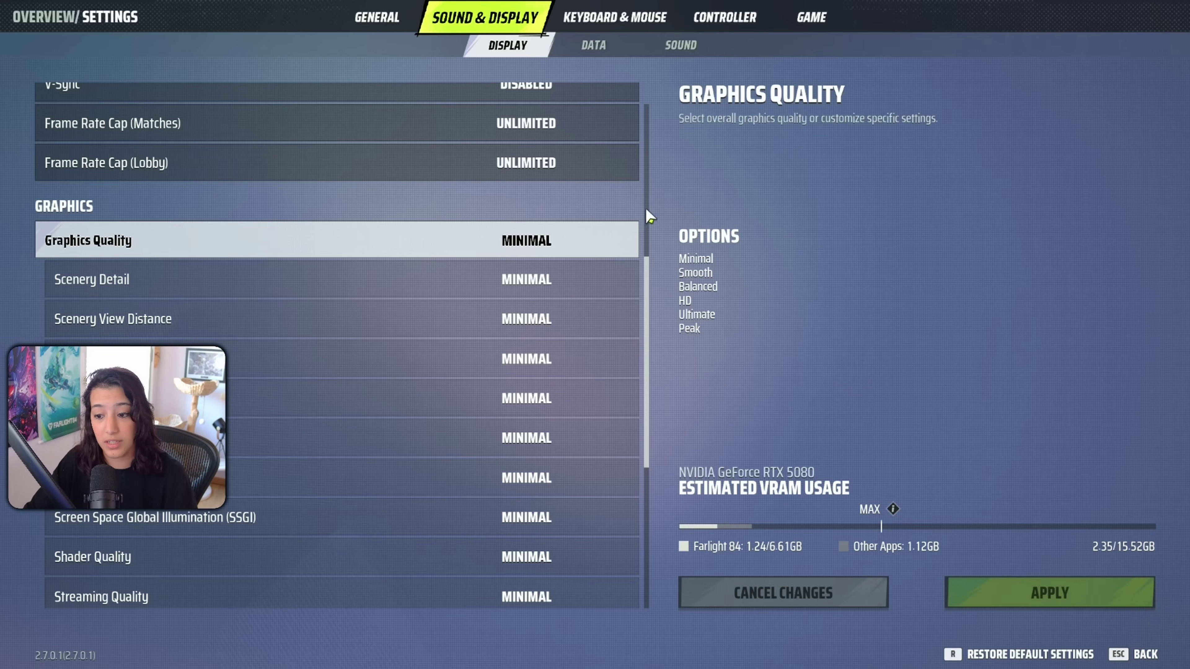
Step: Cycle Graphics Quality up through Smooth, Balanced and HD, back down to Minimal, then view Data settings
{"action": "left_click", "coordinate": [620, 240]}
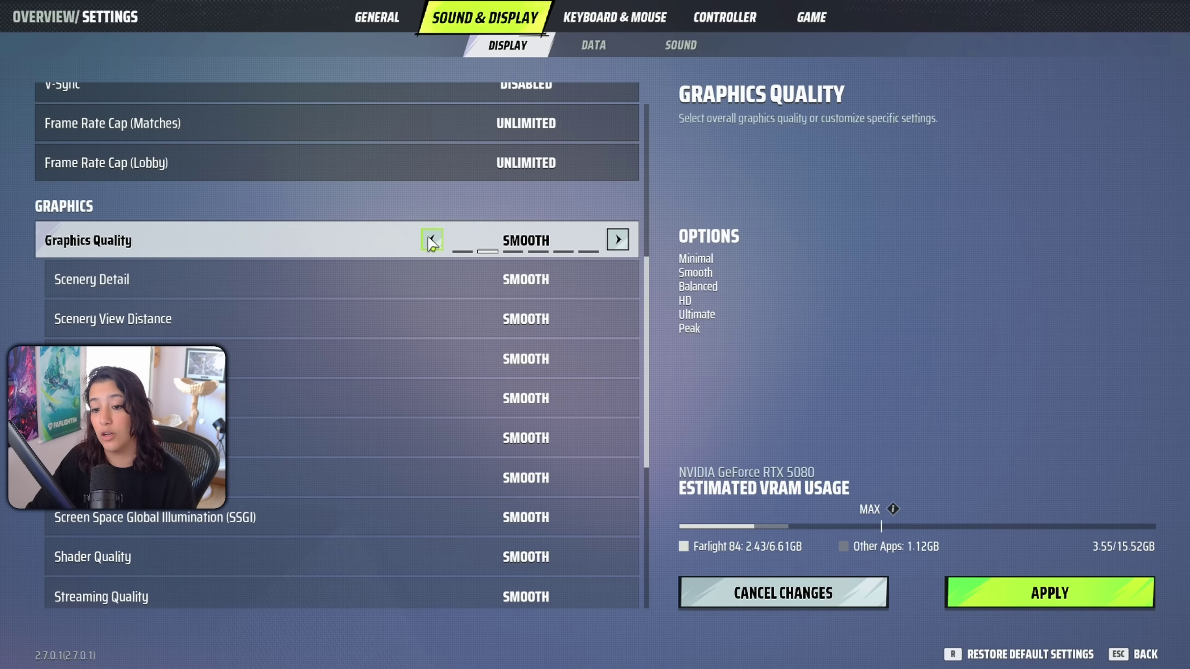
{"action": "left_click", "coordinate": [617, 240]}
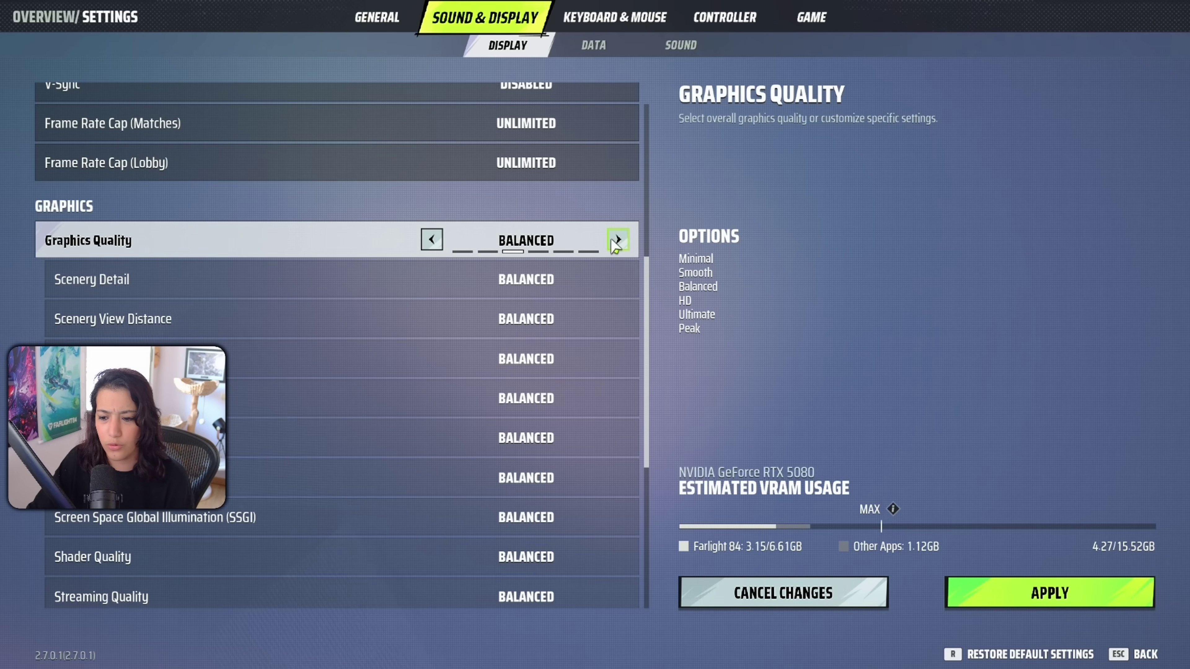
{"action": "left_click", "coordinate": [618, 240]}
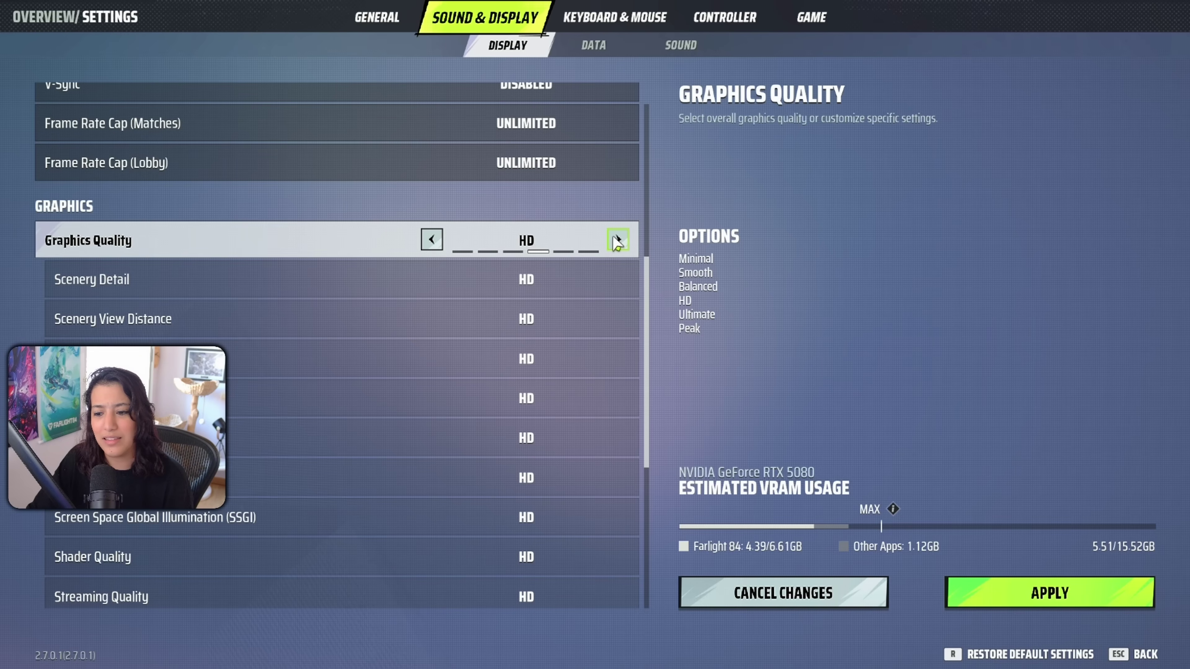
{"action": "left_click", "coordinate": [430, 240]}
{"action": "left_click", "coordinate": [430, 240]}
{"action": "left_click", "coordinate": [430, 240]}
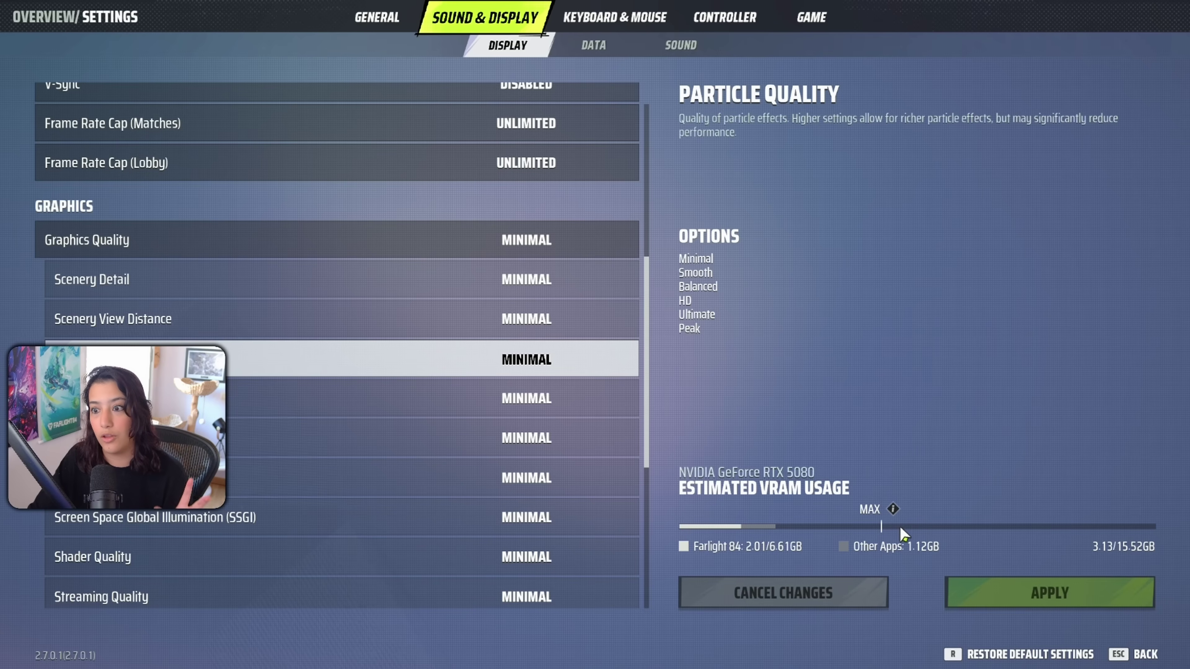
{"action": "mouse_move", "coordinate": [622, 375]}
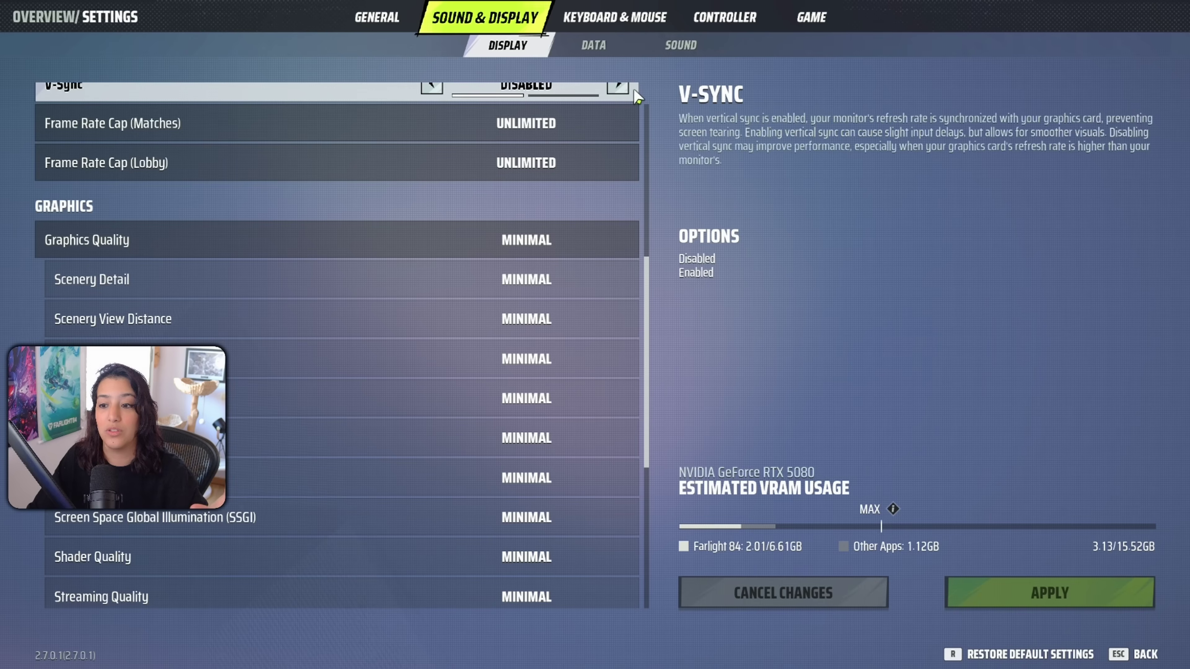
{"action": "left_click", "coordinate": [599, 49]}
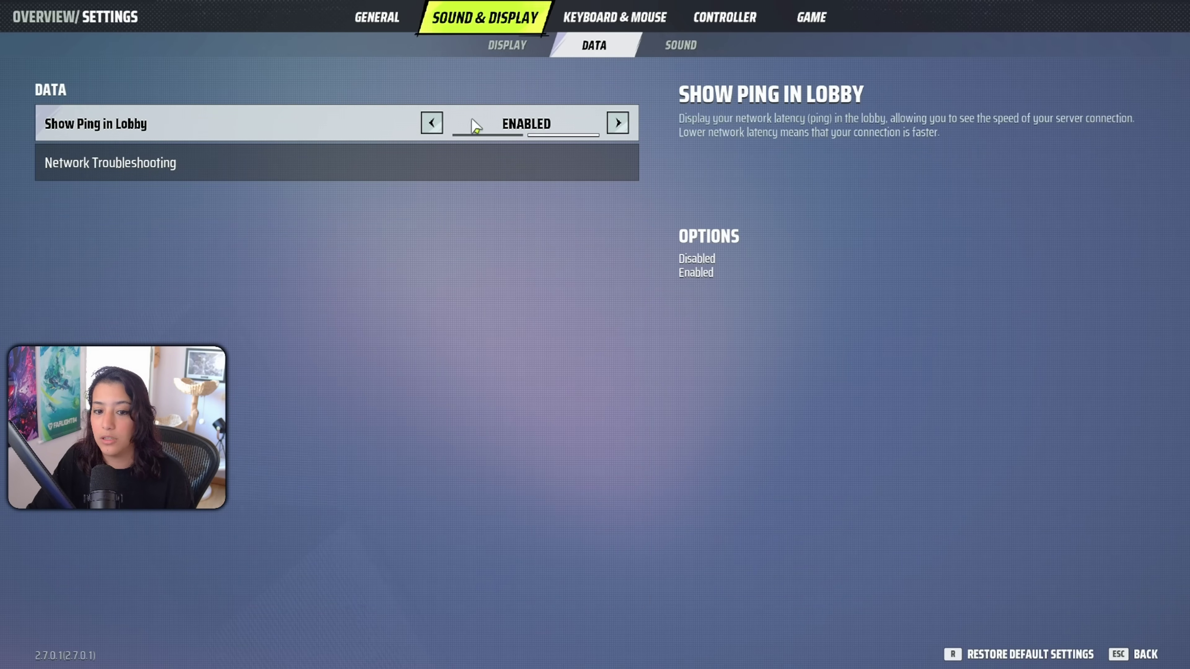
Step: Open and exit the Network Troubleshooting screen, then move to the Sound settings page
{"action": "left_click", "coordinate": [420, 166]}
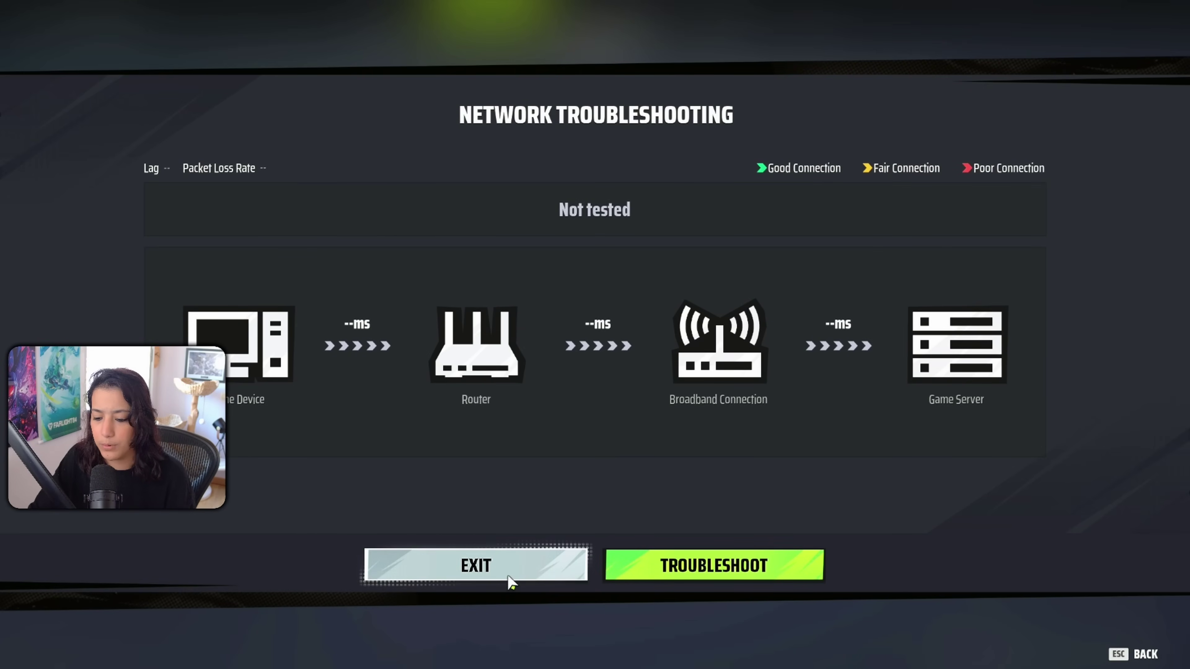
{"action": "left_click", "coordinate": [510, 575]}
{"action": "left_click", "coordinate": [681, 45]}
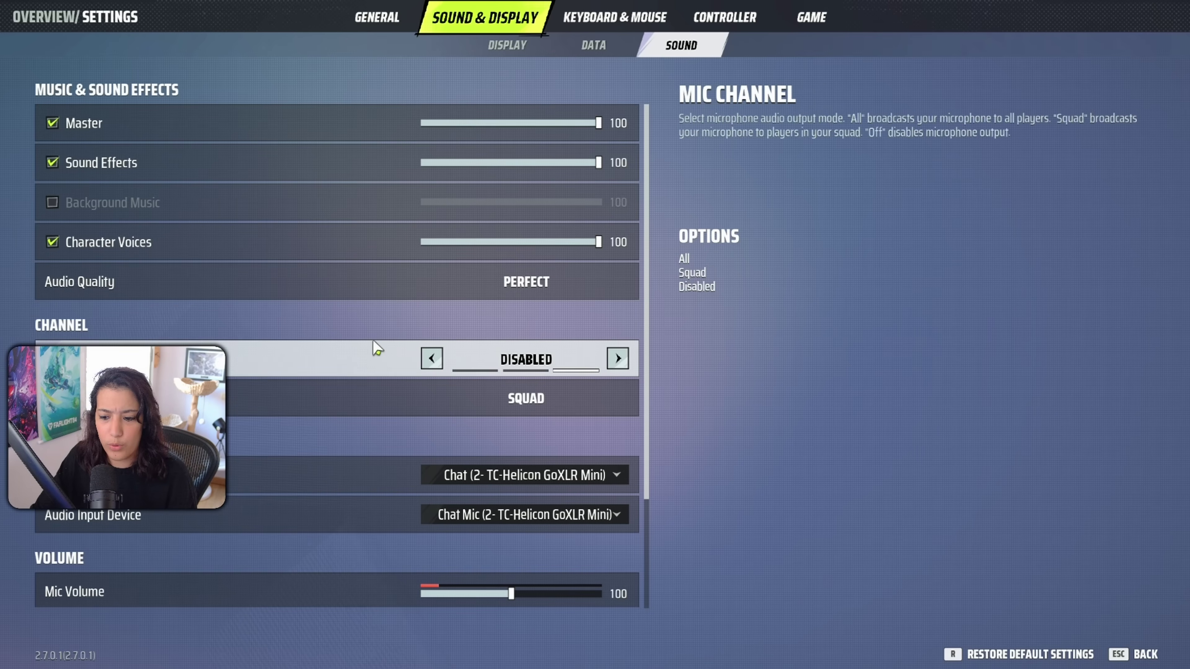
Step: Scroll through the Sound options, then return to the Display settings page
{"action": "scroll", "coordinate": [377, 345], "scroll_direction": "down", "scroll_amount": 1}
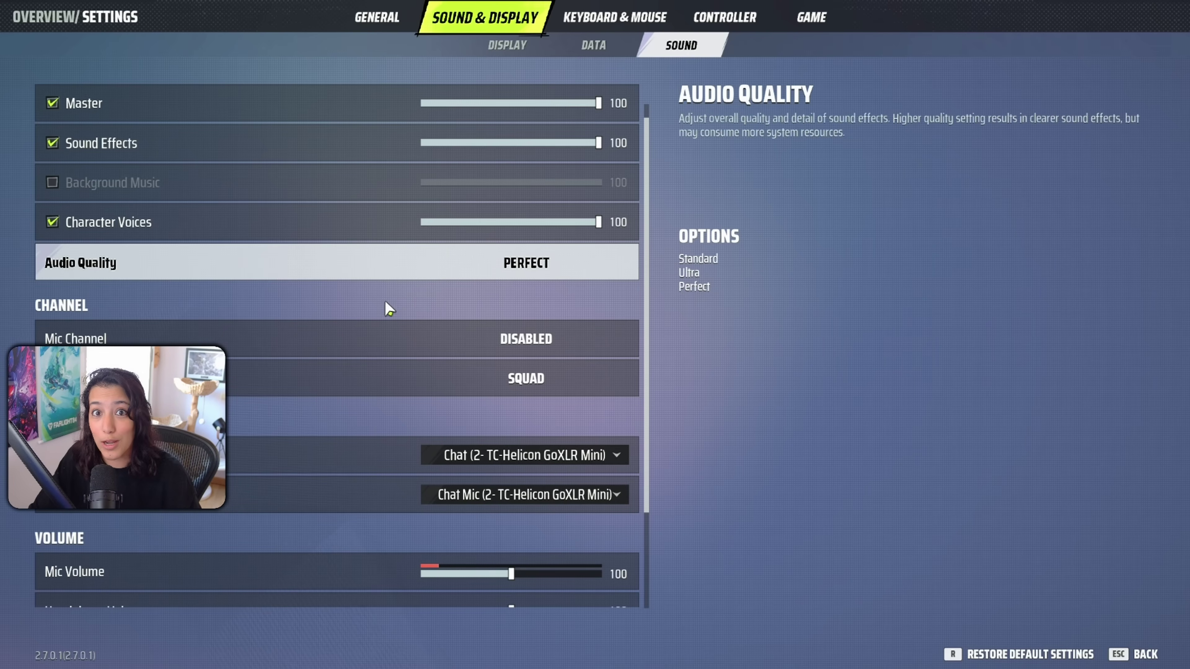
{"action": "scroll", "coordinate": [388, 303], "scroll_direction": "down", "scroll_amount": 1}
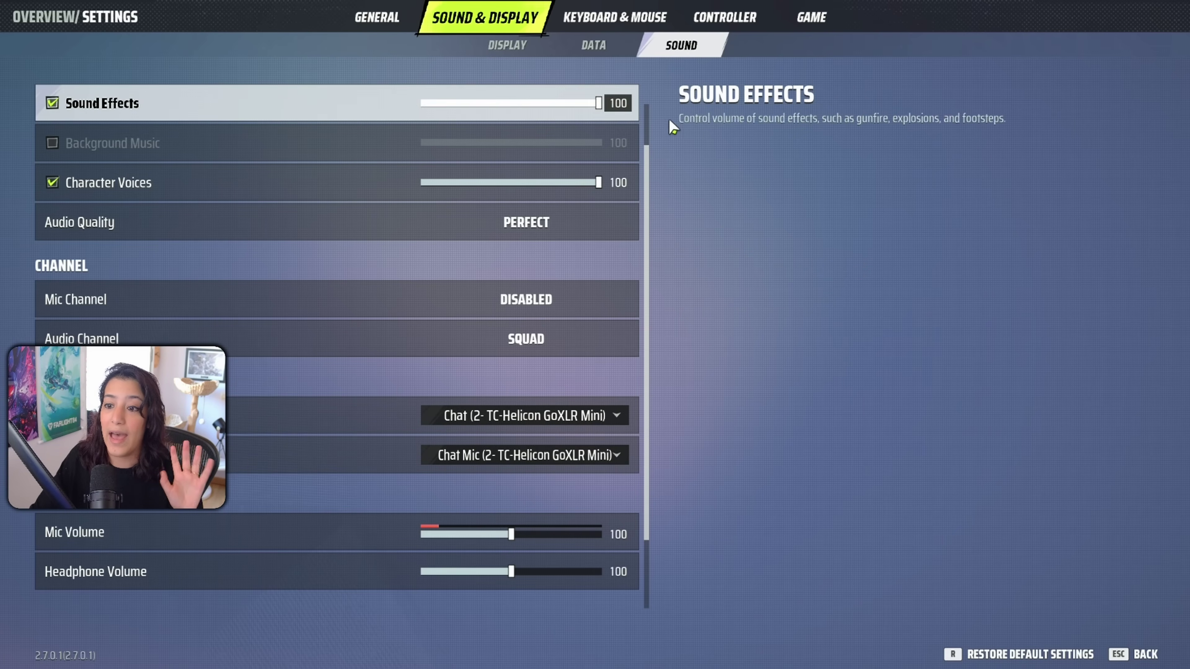
{"action": "left_click", "coordinate": [507, 45]}
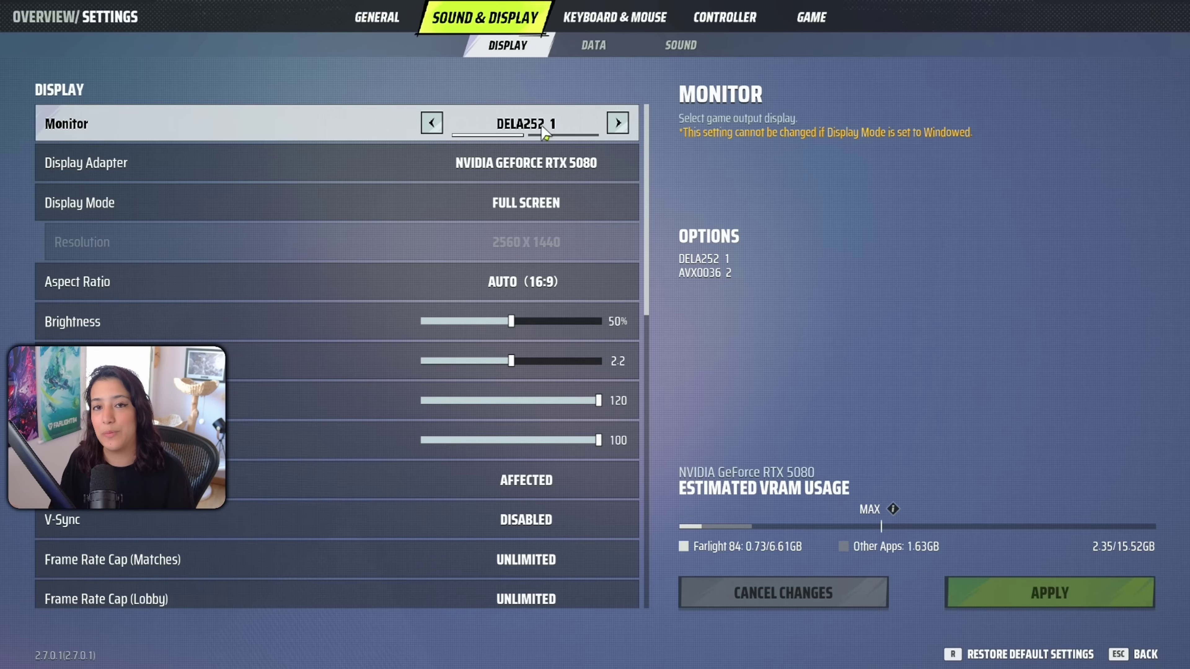
Step: In General Battle settings, switch Manual Shooting Pattern to Press - Single Shot, then back to Hold - Auto Fire
{"action": "left_click", "coordinate": [382, 18]}
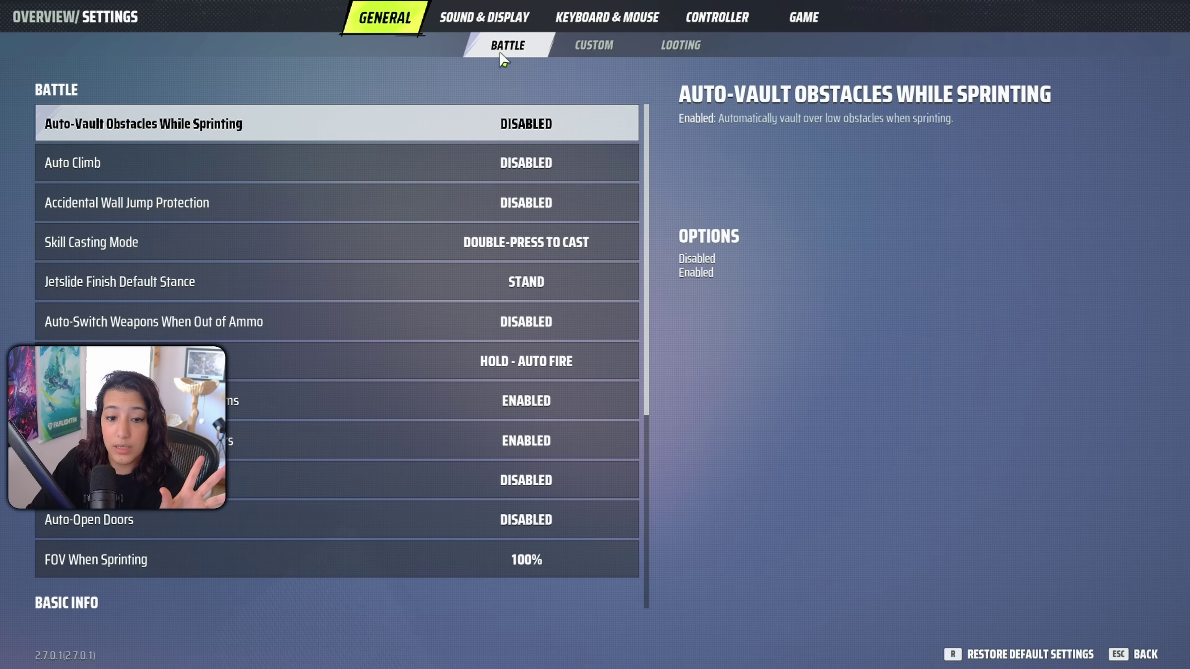
{"action": "mouse_move", "coordinate": [424, 136]}
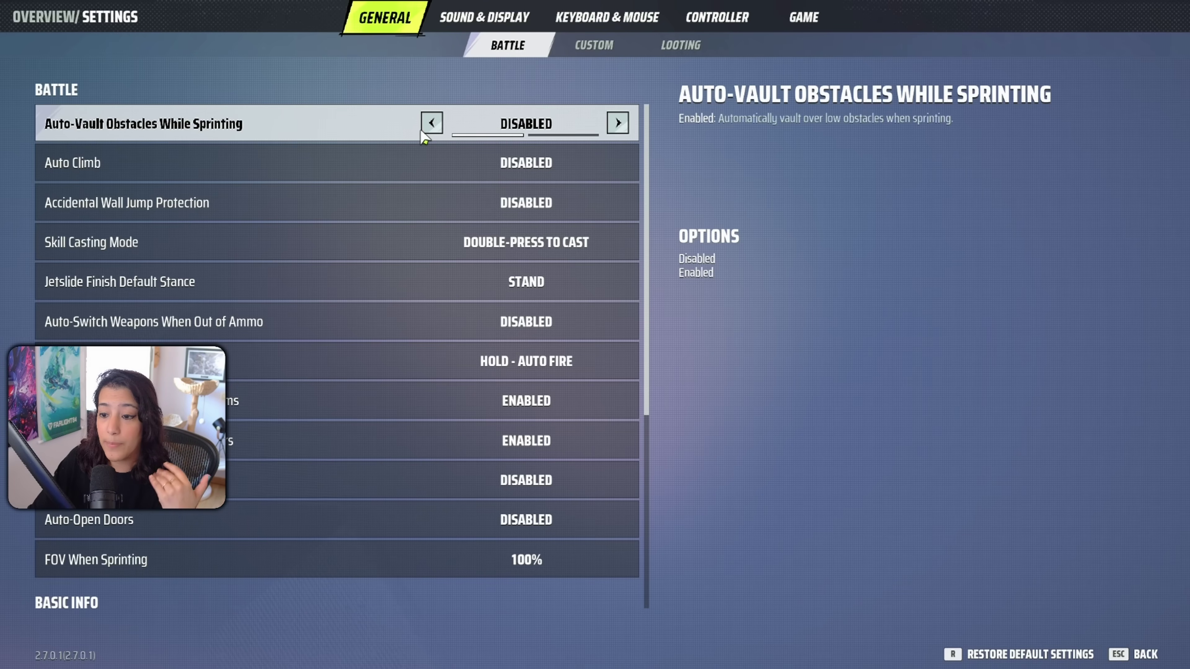
{"action": "mouse_move", "coordinate": [461, 162]}
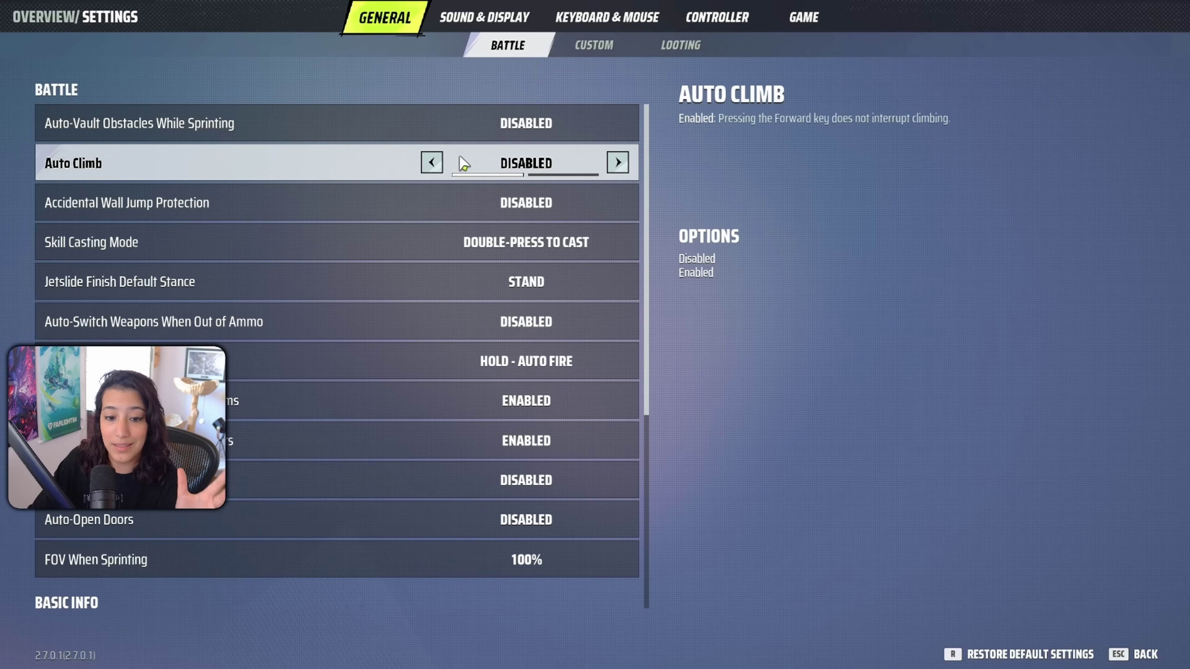
{"action": "mouse_move", "coordinate": [393, 212]}
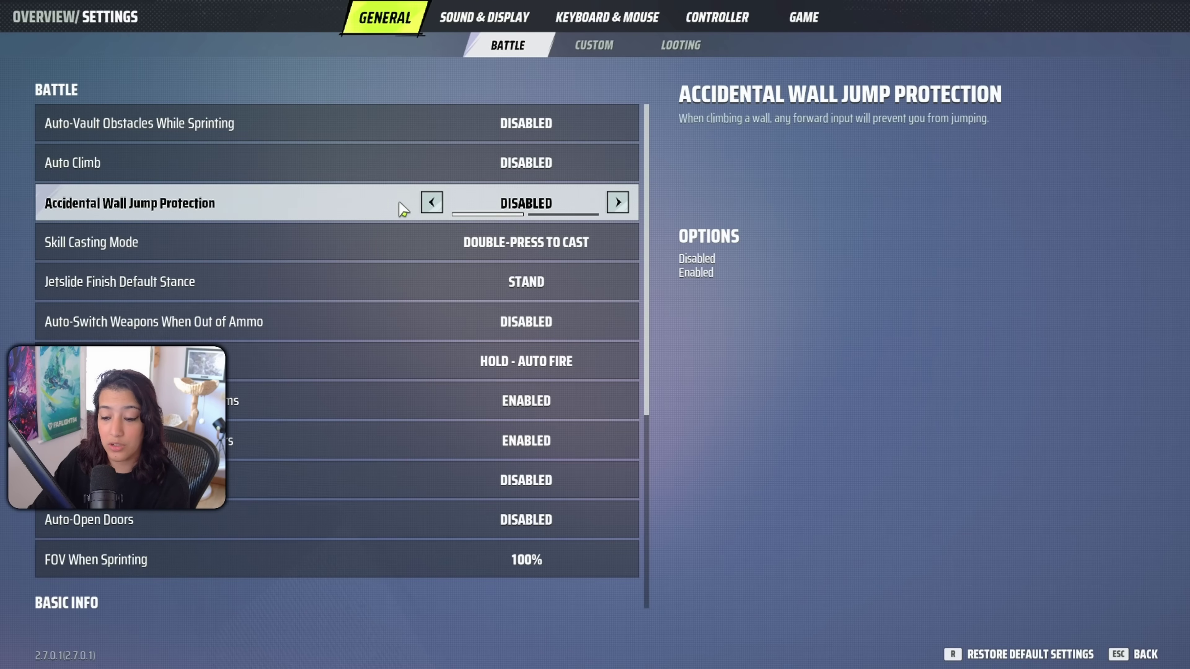
{"action": "mouse_move", "coordinate": [380, 243]}
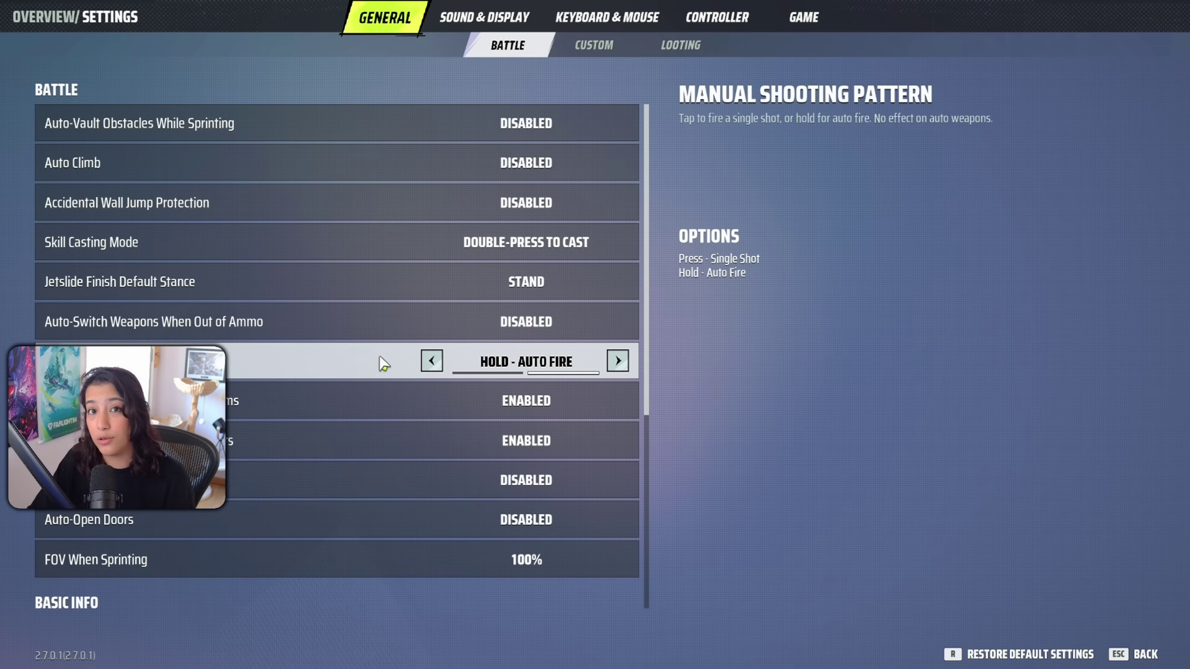
{"action": "left_click", "coordinate": [431, 361]}
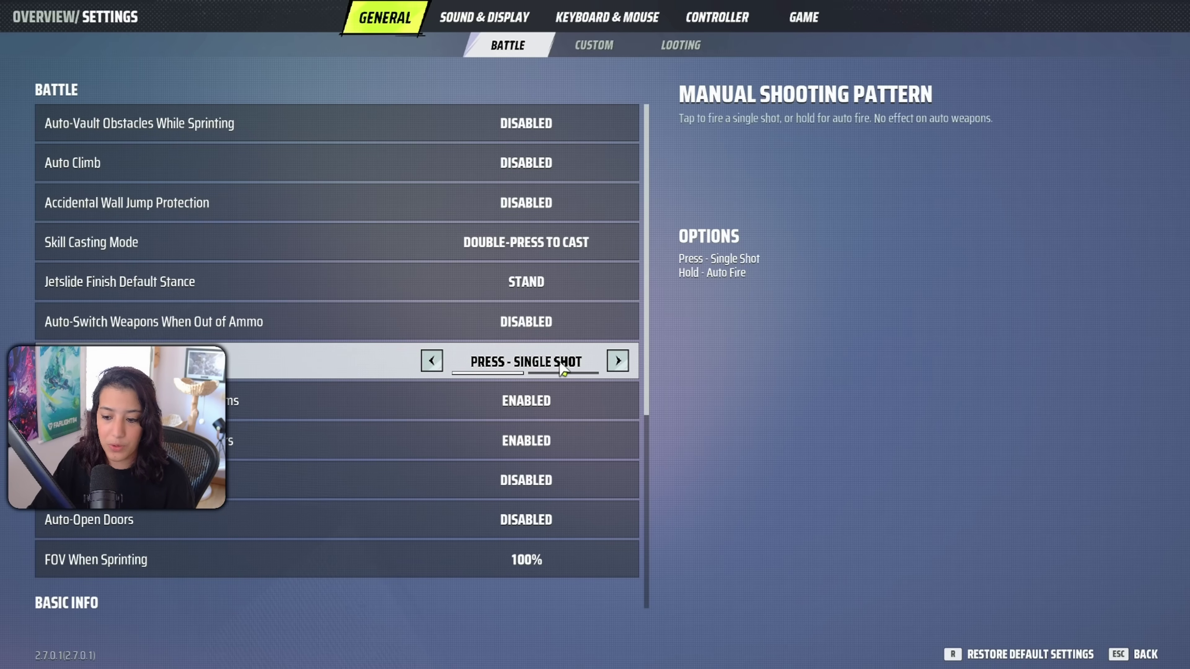
{"action": "left_click", "coordinate": [618, 361]}
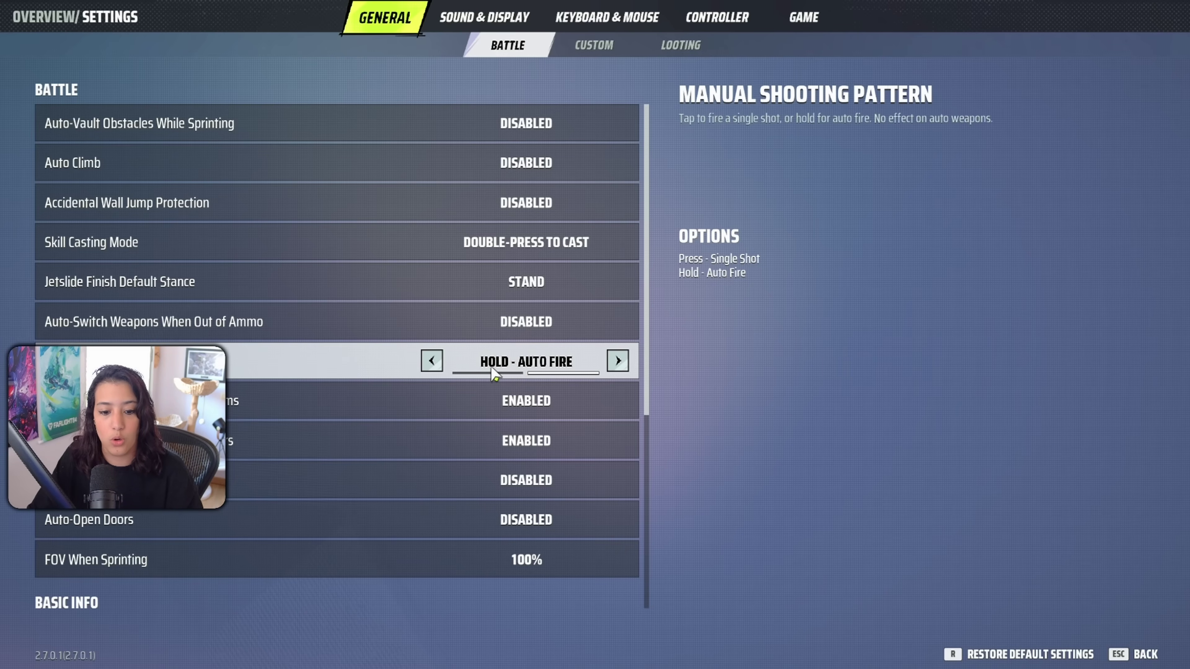
Step: Scroll through the Battle and Basic Info options, then open the General Custom settings page
{"action": "scroll", "coordinate": [473, 383], "scroll_direction": "down", "scroll_amount": 1}
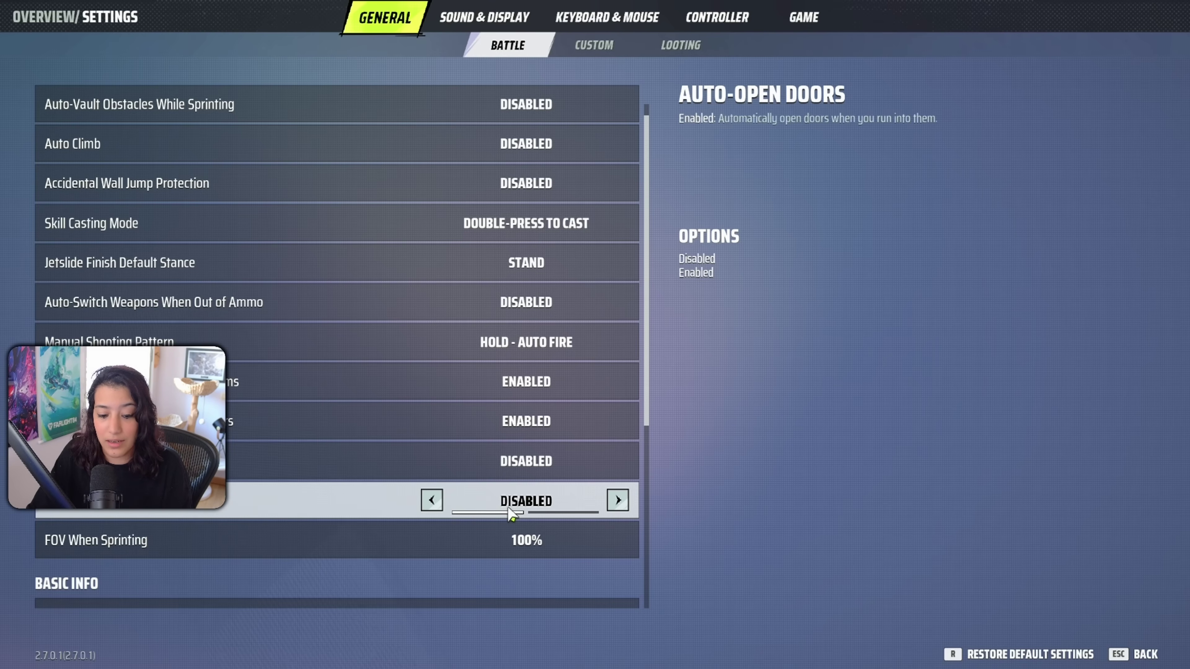
{"action": "scroll", "coordinate": [421, 488], "scroll_direction": "down", "scroll_amount": 2}
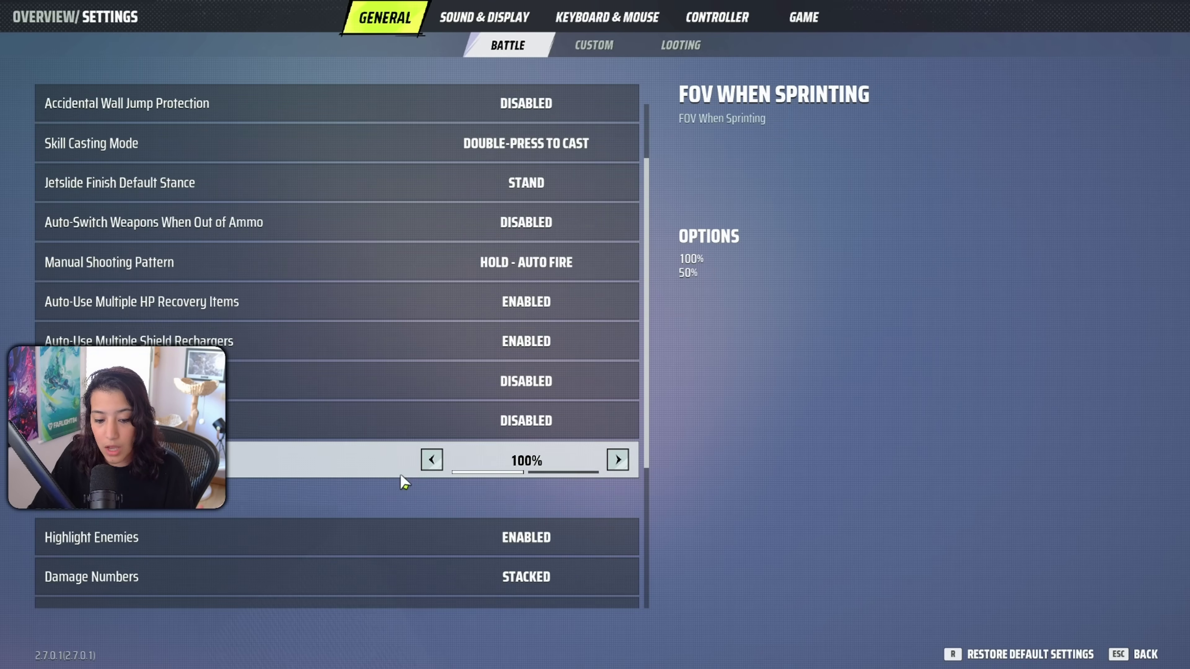
{"action": "scroll", "coordinate": [404, 483], "scroll_direction": "down", "scroll_amount": 4}
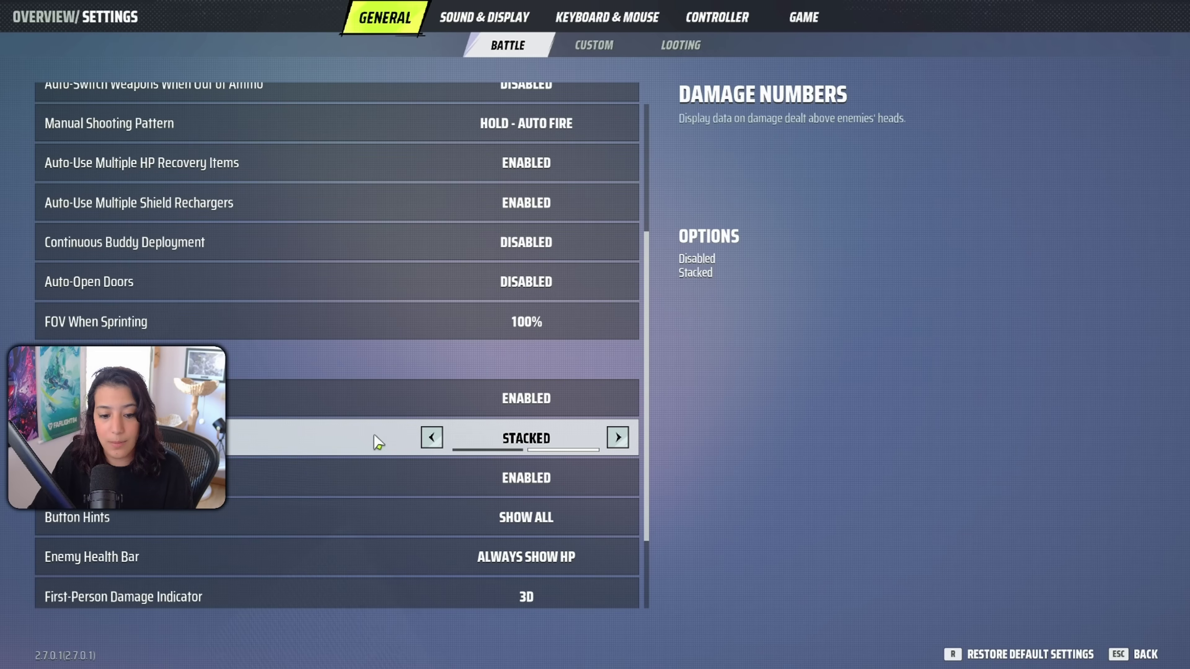
{"action": "scroll", "coordinate": [374, 436], "scroll_direction": "down", "scroll_amount": 3}
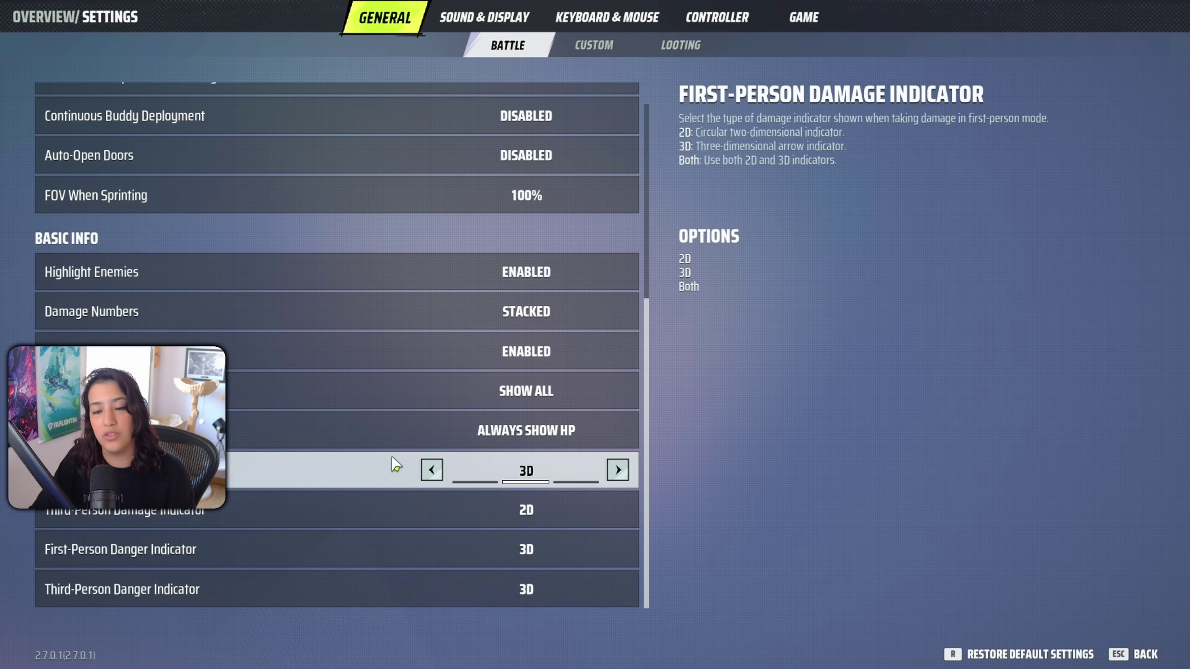
{"action": "left_click", "coordinate": [595, 46]}
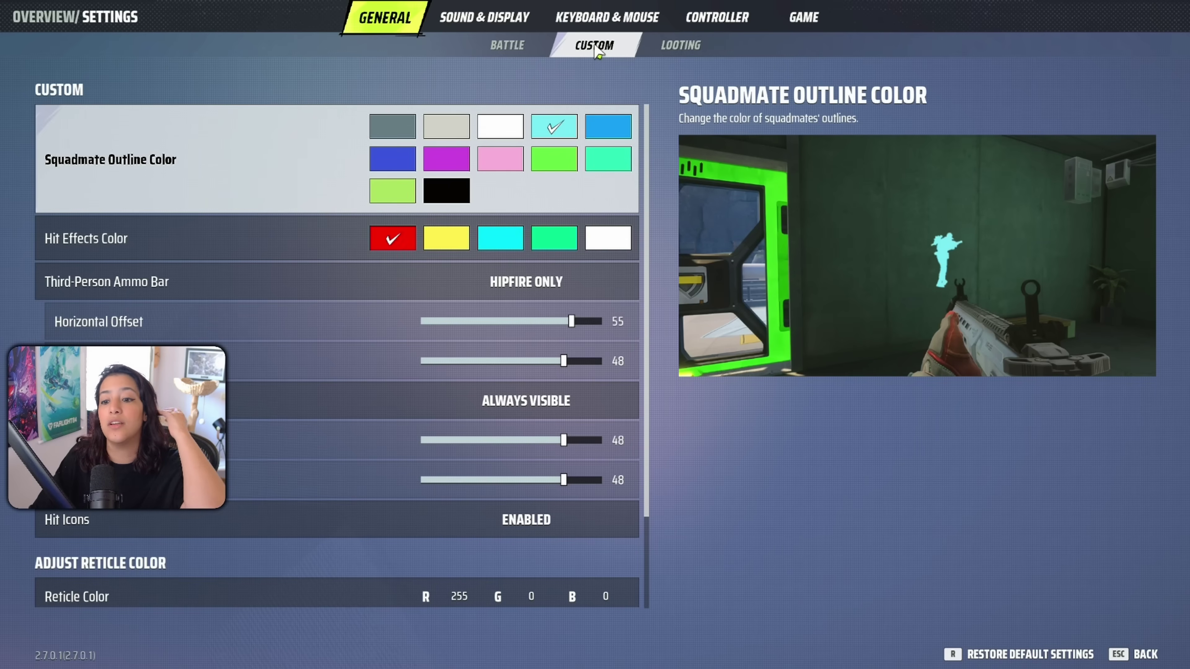